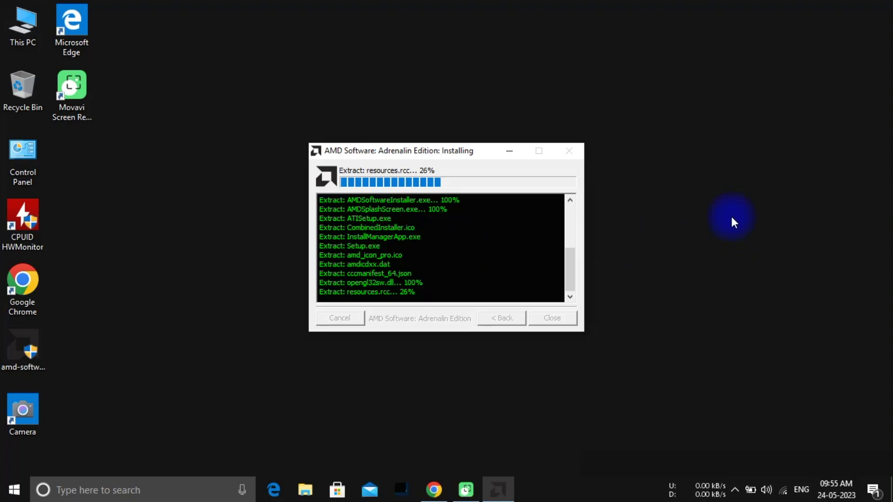
Refresh the desktop and close the AMD Software Installer's Error 202 window.
{"action": "right_click", "coordinate": [748, 183]}
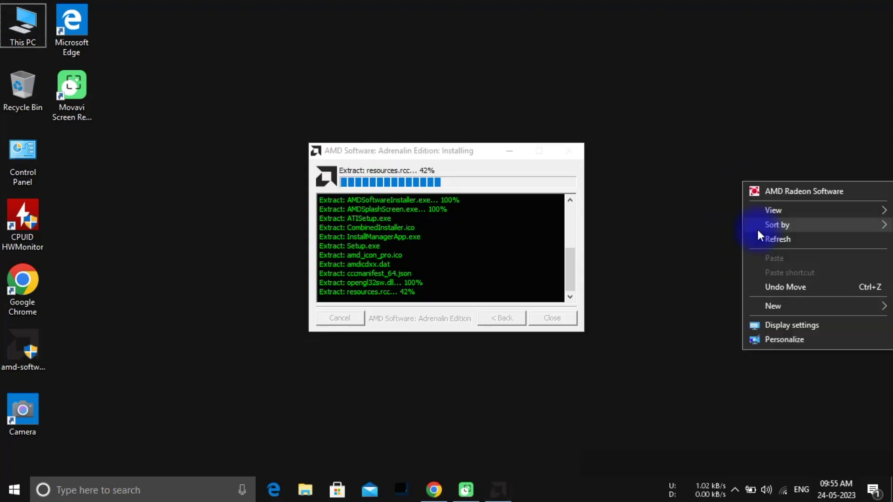
{"action": "left_click", "coordinate": [775, 240]}
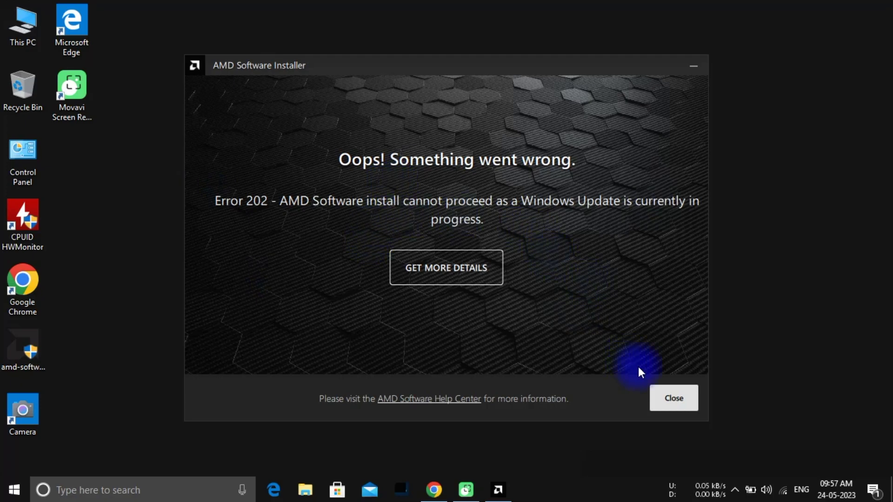
{"action": "left_click", "coordinate": [673, 399]}
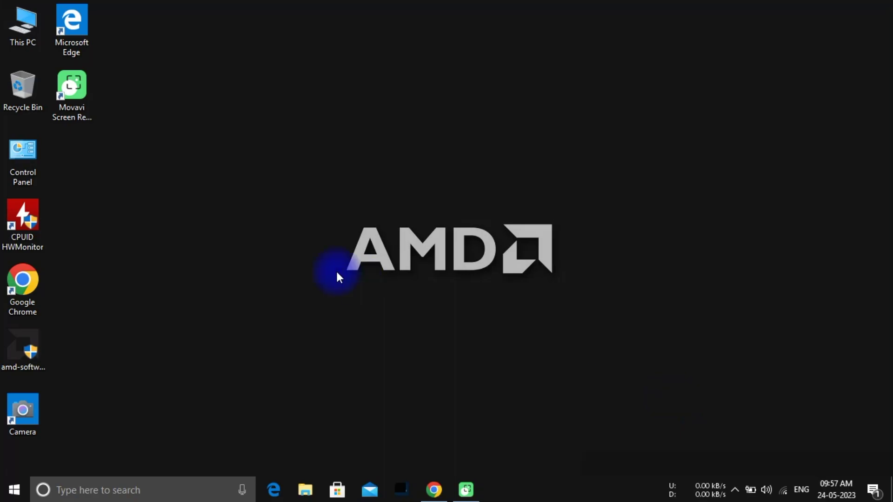
Switch to Google Chrome, dismiss the default browser notice and search Google for "amd support".
{"action": "left_click", "coordinate": [29, 353]}
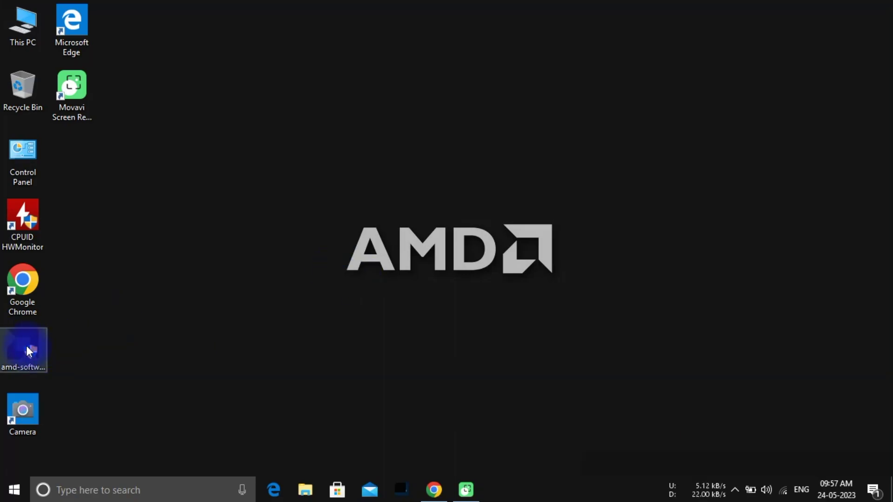
{"action": "left_click", "coordinate": [434, 489]}
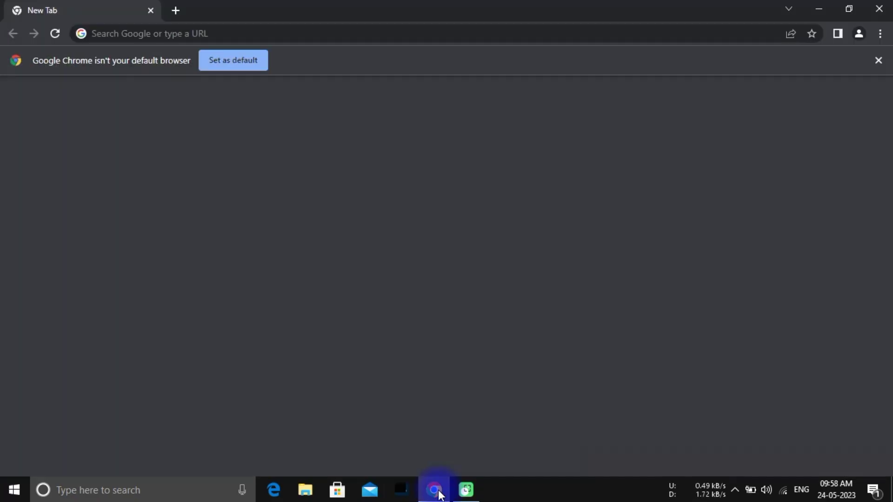
{"action": "left_click", "coordinate": [879, 61]}
{"action": "left_click", "coordinate": [456, 238]}
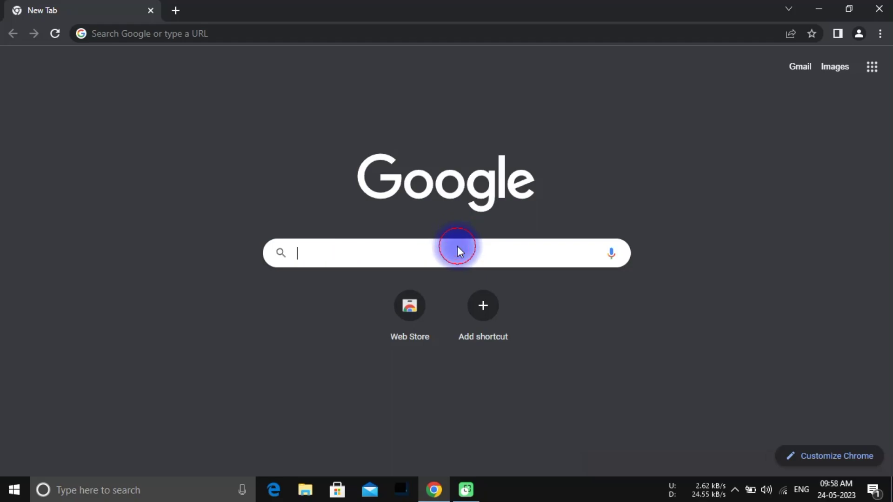
{"action": "type", "text": "amd support"}
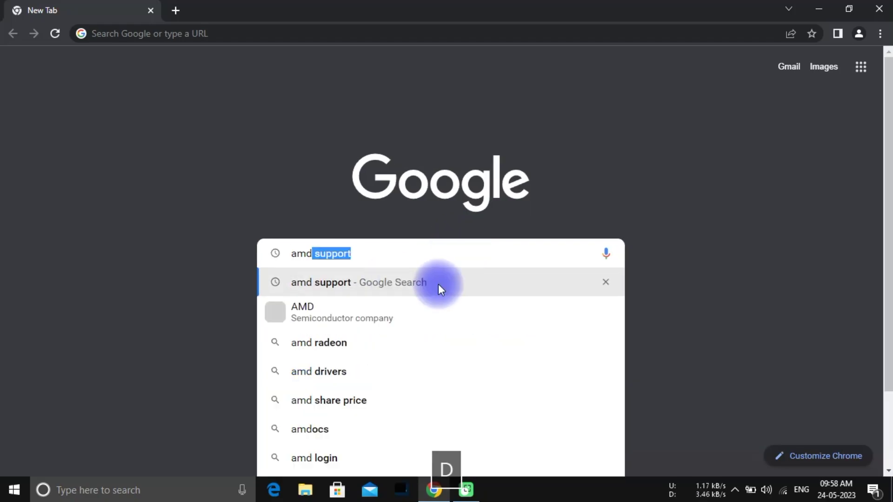
{"action": "left_click", "coordinate": [438, 285]}
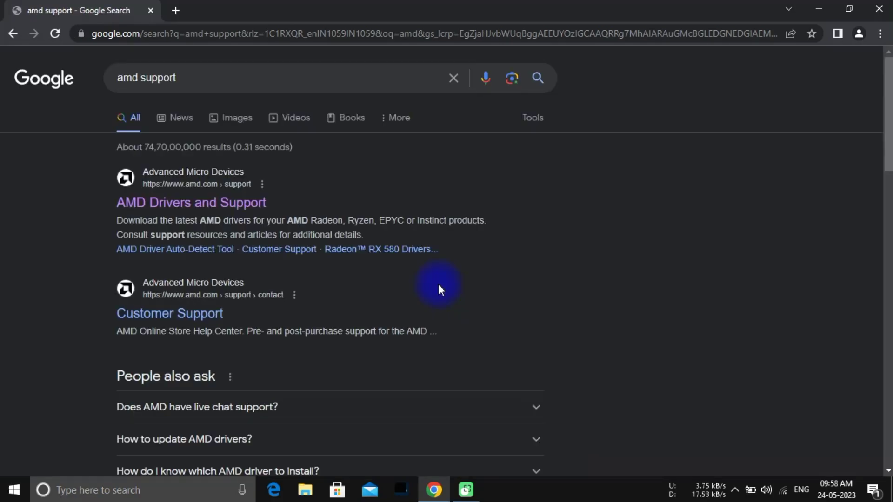
Open the AMD Drivers and Support result and download the Windows 10/11 auto-detect drivers.
{"action": "left_click", "coordinate": [212, 204]}
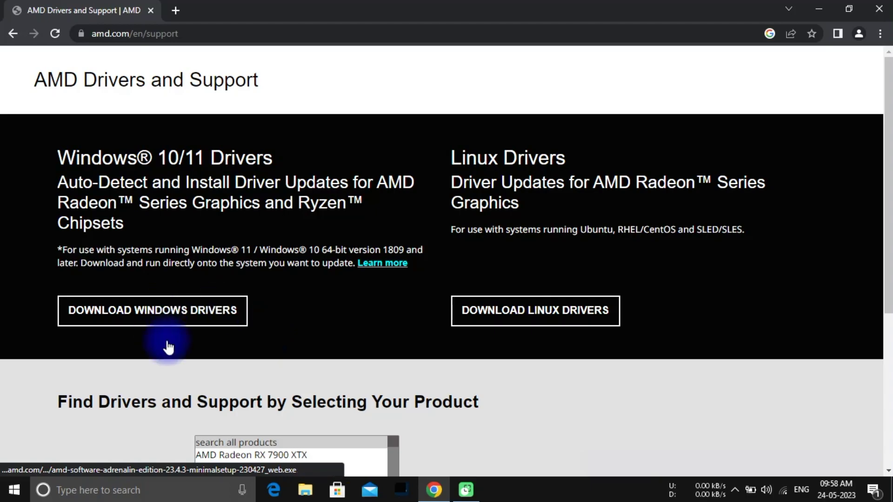
{"action": "left_click", "coordinate": [177, 327]}
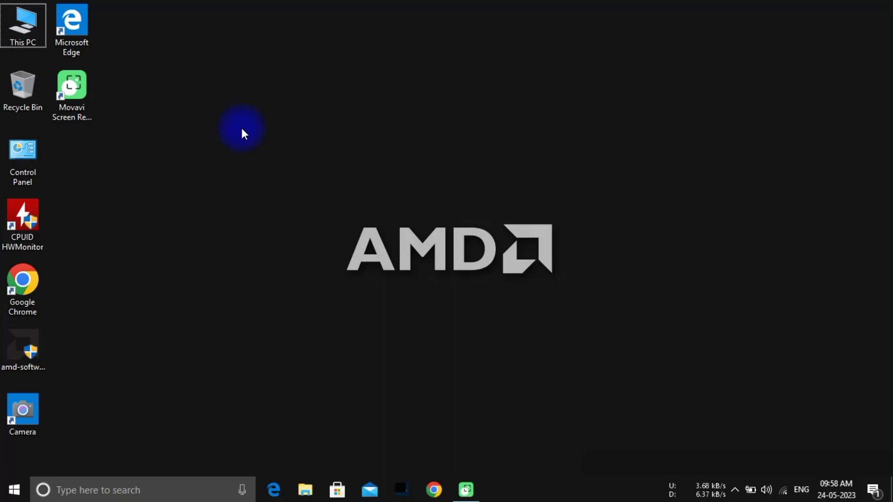
Refresh the desktop, run the AMD Software Adrenalin Edition 23.4.3 minimal setup and start installing to the default destination folder.
{"action": "right_click", "coordinate": [242, 132]}
{"action": "left_click", "coordinate": [279, 181]}
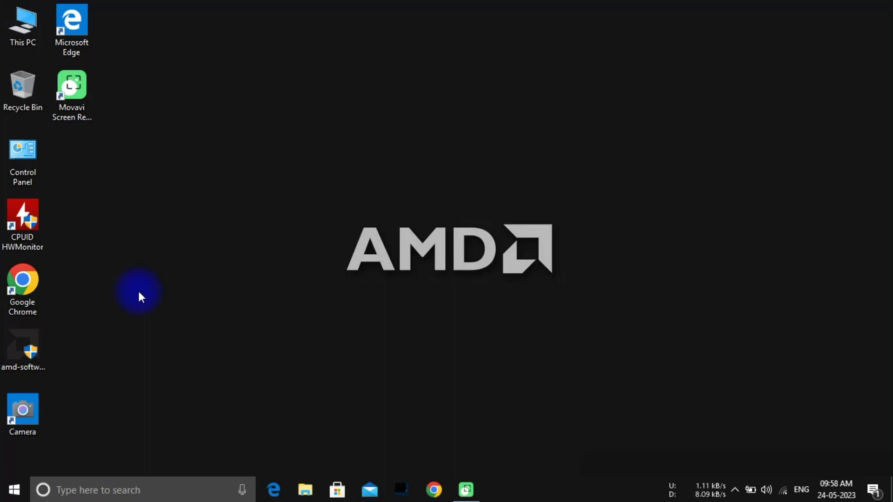
{"action": "left_click", "coordinate": [28, 350]}
{"action": "double_click", "coordinate": [27, 349]}
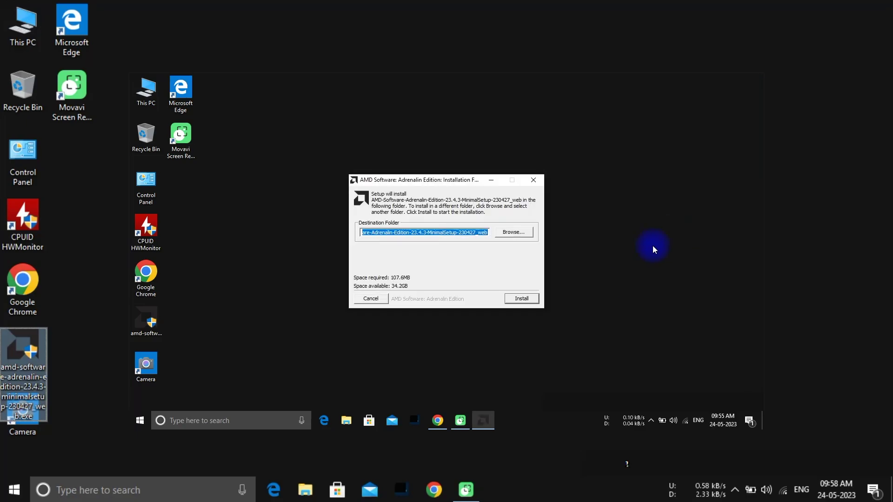
{"action": "left_click", "coordinate": [521, 298]}
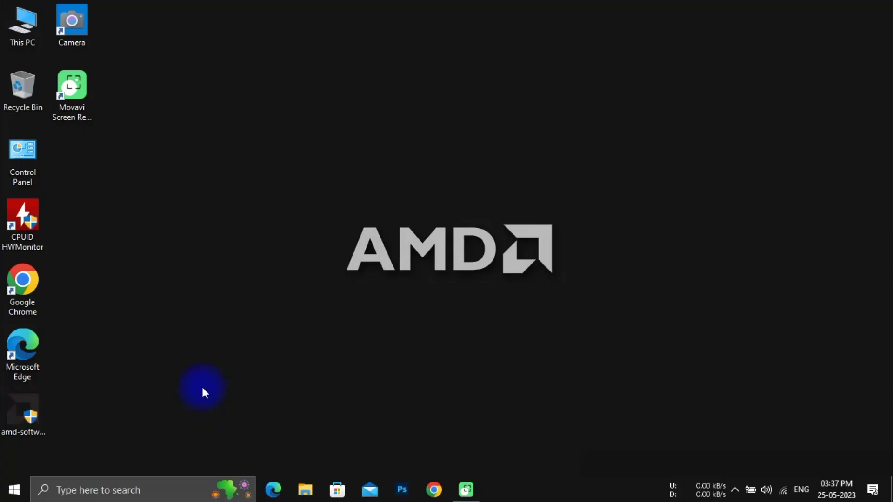
Open the properties of This PC, examine the device and Windows specifications, including edition and version, and close Settings.
{"action": "right_click", "coordinate": [28, 38]}
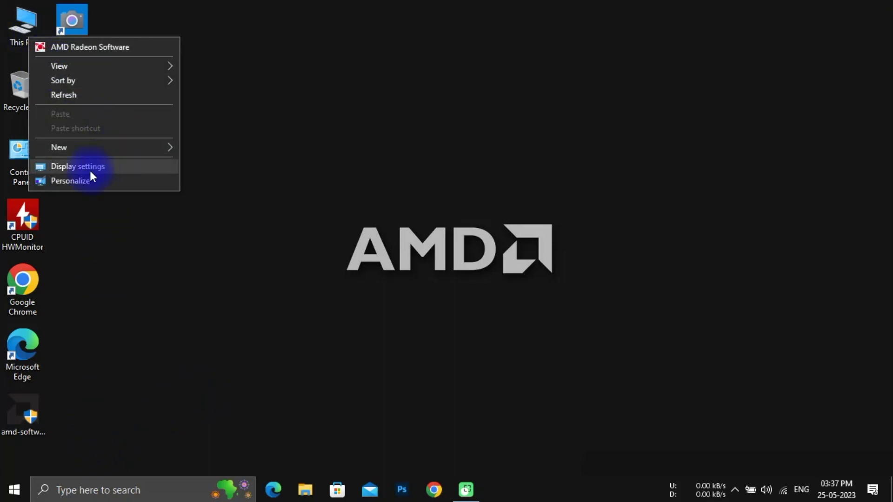
{"action": "left_click", "coordinate": [26, 31]}
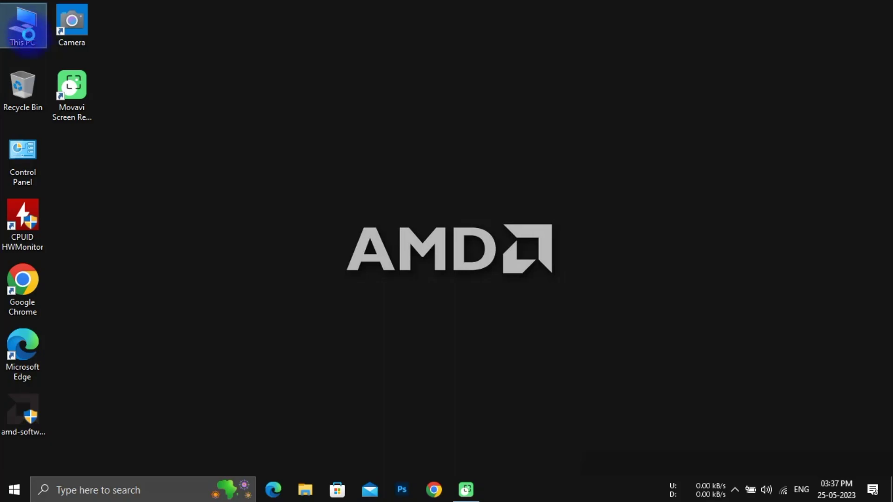
{"action": "right_click", "coordinate": [25, 31]}
{"action": "left_click", "coordinate": [67, 183]}
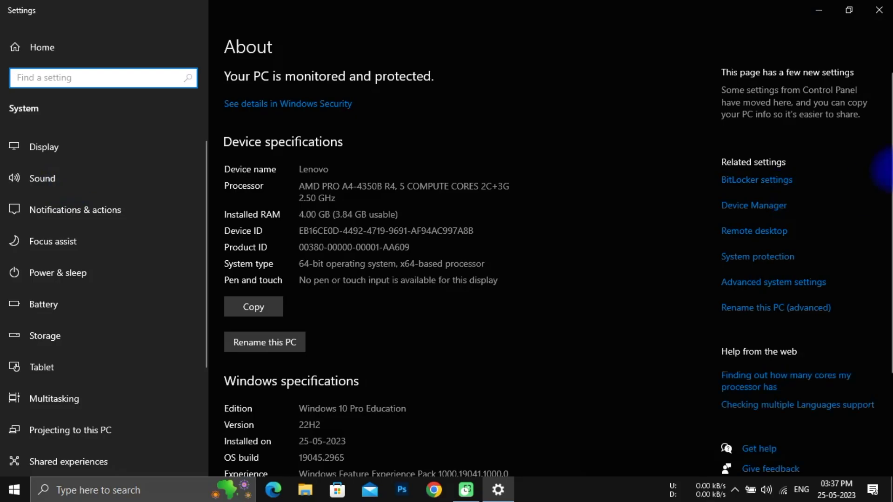
{"action": "left_click_drag", "start_coordinate": [891, 207], "coordinate": [889, 289]}
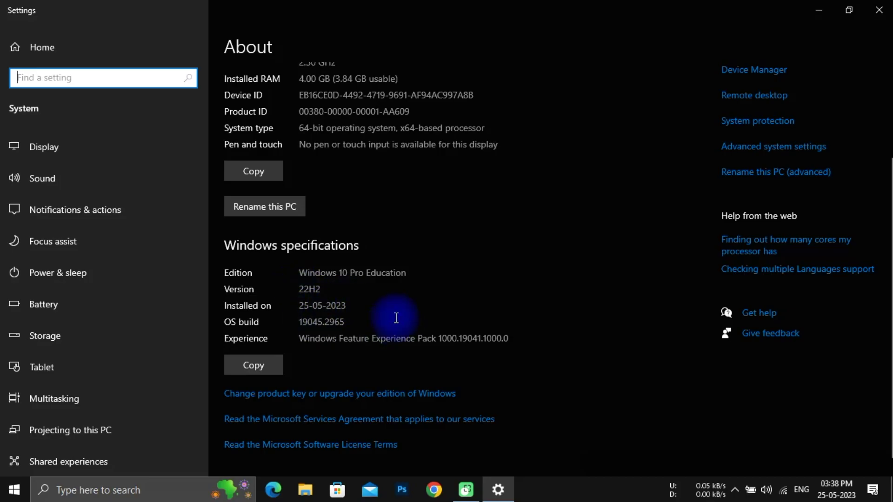
{"action": "left_click", "coordinate": [879, 10]}
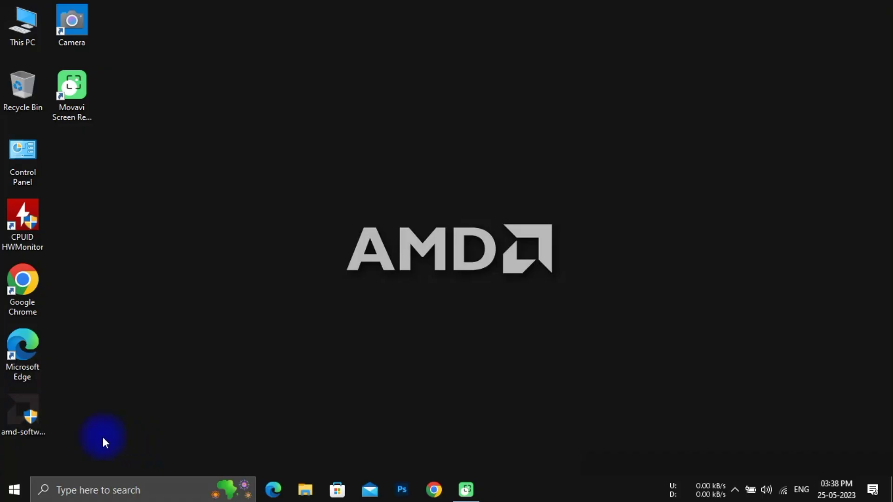
Run the AMD Software Adrenalin Edition 23.4.3 setup from the desktop, install to the default folder and show the extraction details.
{"action": "left_click", "coordinate": [21, 412]}
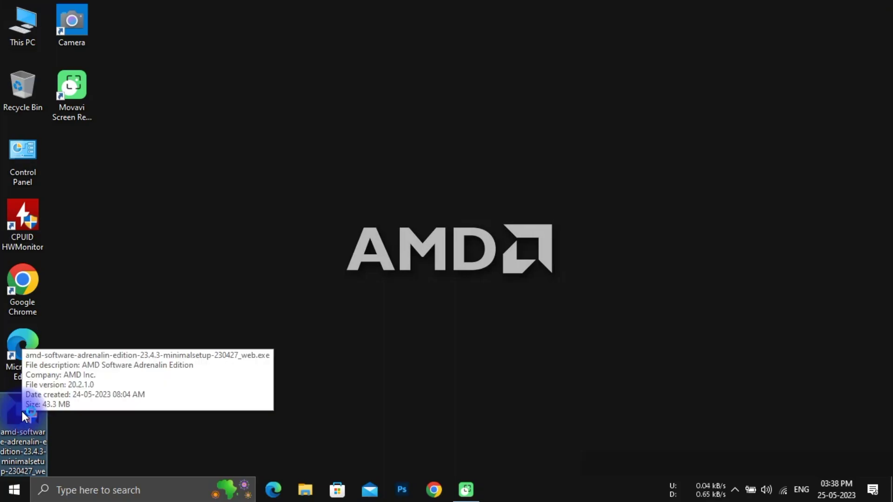
{"action": "double_click", "coordinate": [22, 411]}
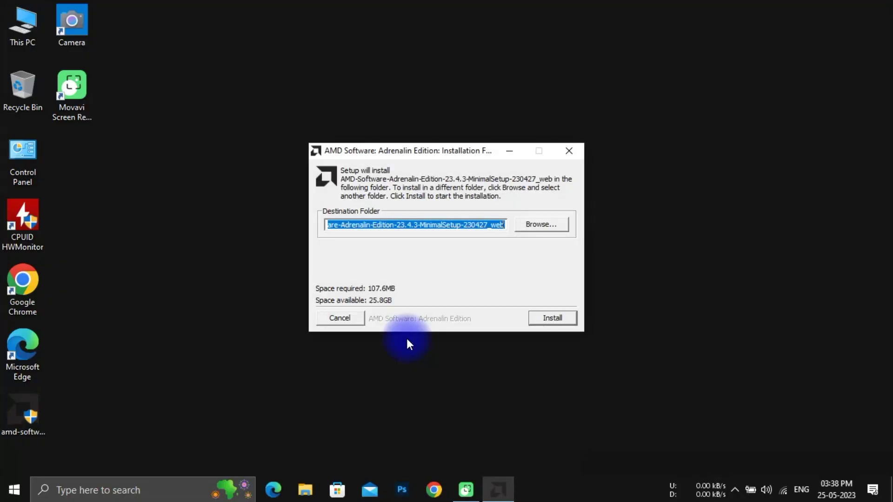
{"action": "left_click", "coordinate": [551, 318]}
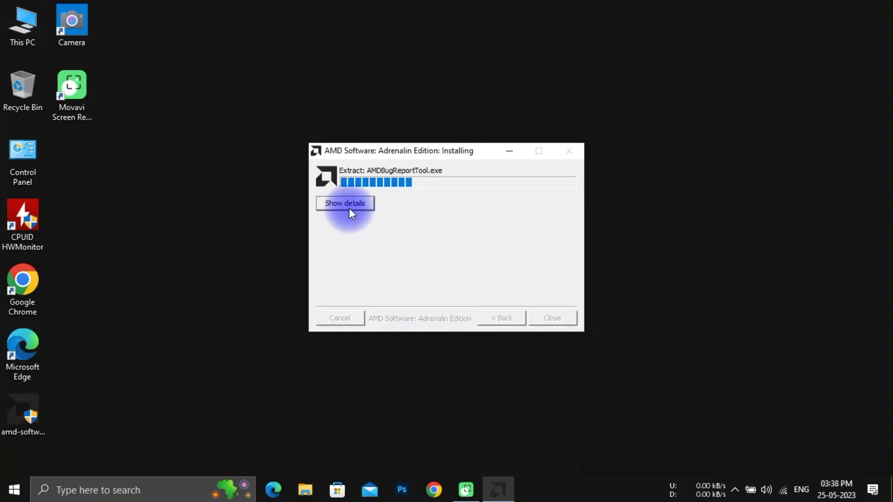
{"action": "left_click", "coordinate": [350, 208]}
{"action": "right_click", "coordinate": [715, 143]}
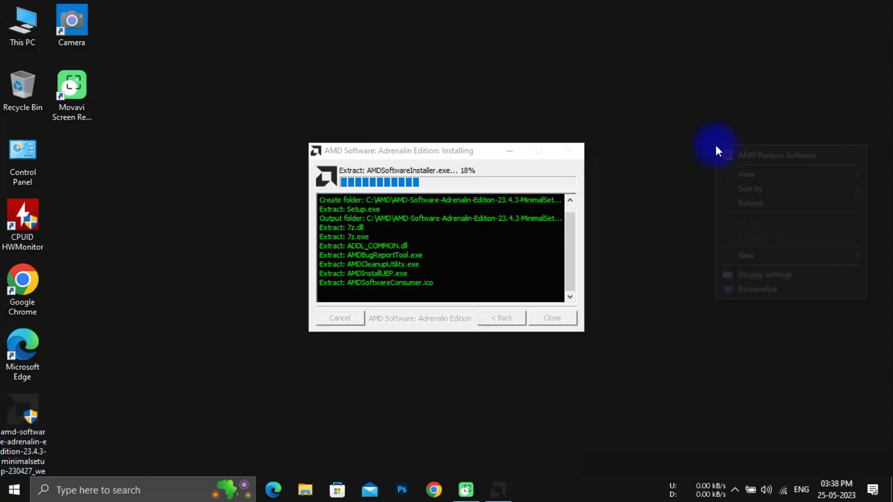
{"action": "left_click", "coordinate": [739, 203]}
{"action": "right_click", "coordinate": [724, 186]}
{"action": "left_click", "coordinate": [747, 247]}
{"action": "key", "text": "XF86MonBrightnessUp"}
{"action": "key", "text": "XF86MonBrightnessUp"}
{"action": "key", "text": "XF86MonBrightnessUp"}
{"action": "key", "text": "XF86MonBrightnessUp"}
{"action": "key", "text": "XF86MonBrightnessUp"}
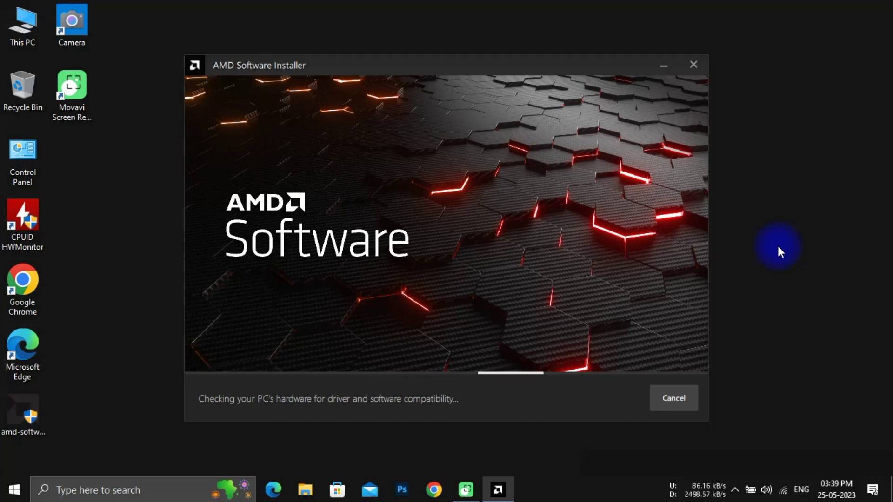
{"action": "right_click", "coordinate": [828, 75]}
{"action": "left_click", "coordinate": [794, 137]}
{"action": "right_click", "coordinate": [795, 136]}
{"action": "left_click", "coordinate": [792, 195]}
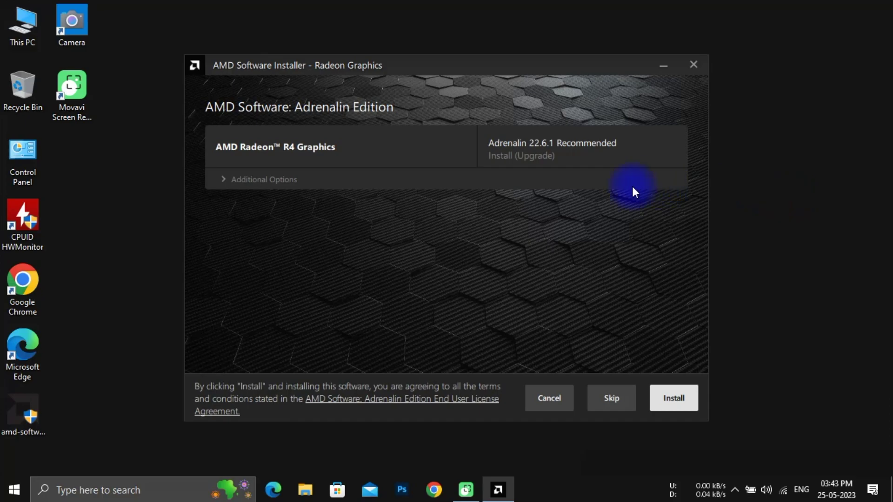
Examine the install types in the Radeon graphics additional options, keeping Full Install, and collapse the options.
{"action": "left_click", "coordinate": [224, 186]}
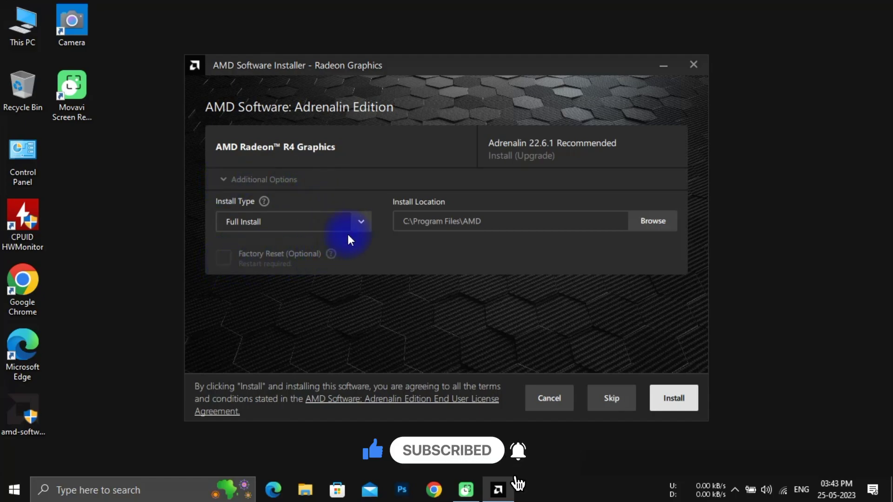
{"action": "left_click", "coordinate": [362, 223]}
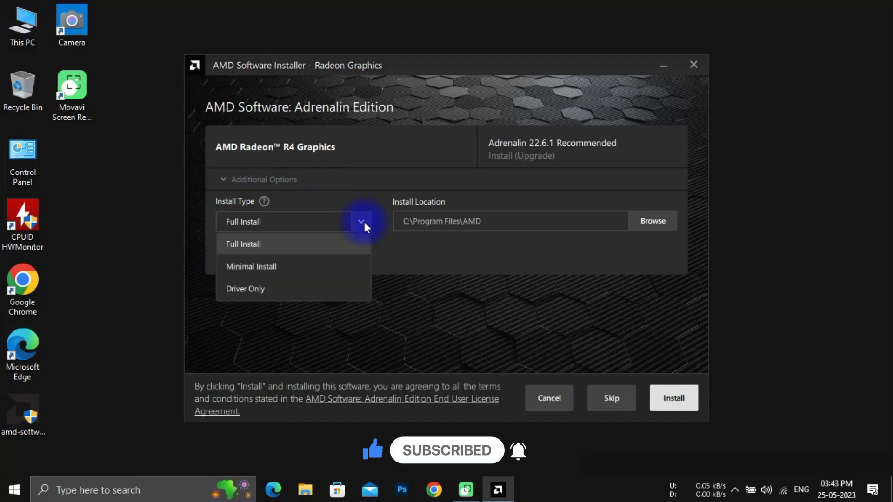
{"action": "left_click", "coordinate": [363, 222]}
{"action": "left_click", "coordinate": [224, 182]}
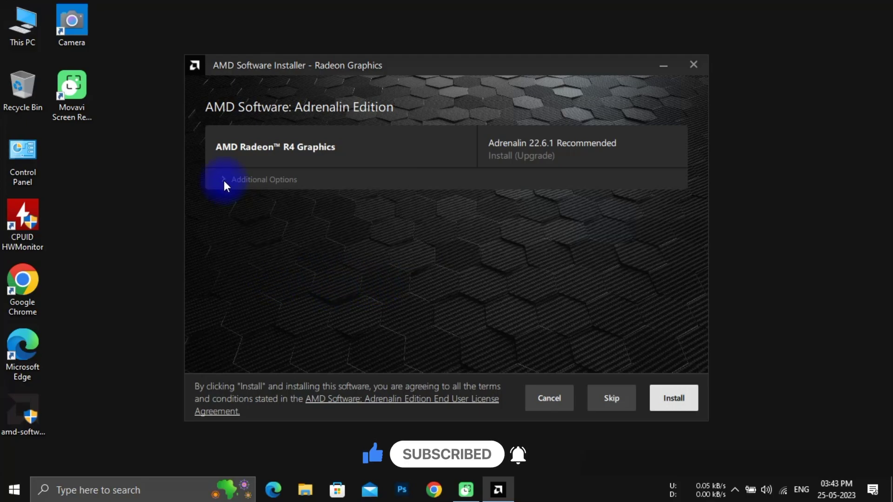
Install Adrenalin 22.6.1 for the Radeon R4 Graphics along with the AMD PSP and SMBus chipset drivers.
{"action": "left_click", "coordinate": [674, 400]}
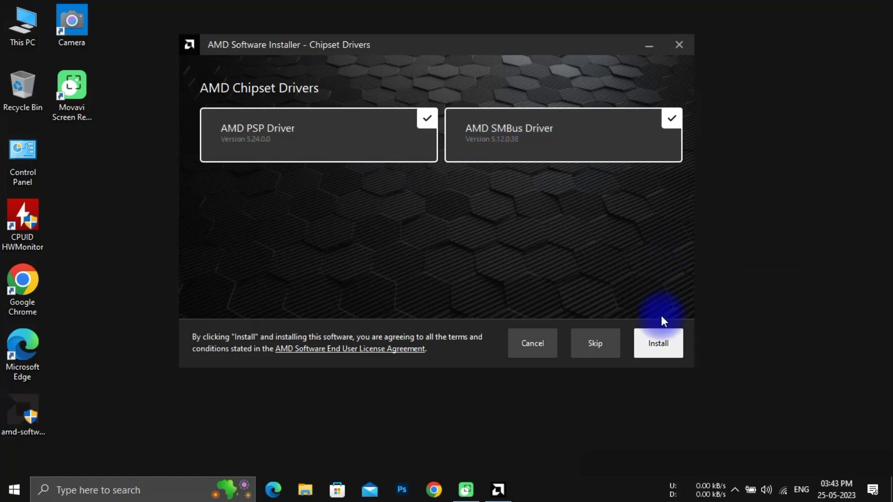
{"action": "left_click", "coordinate": [664, 347]}
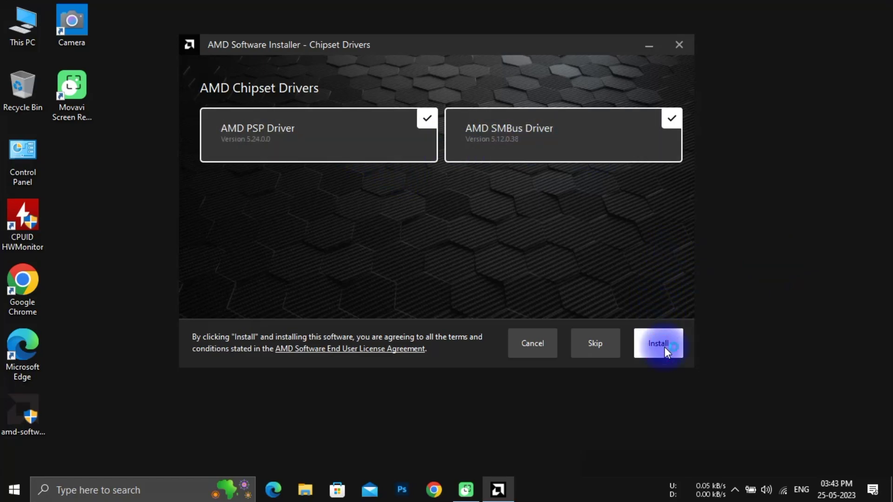
{"action": "left_click", "coordinate": [664, 347]}
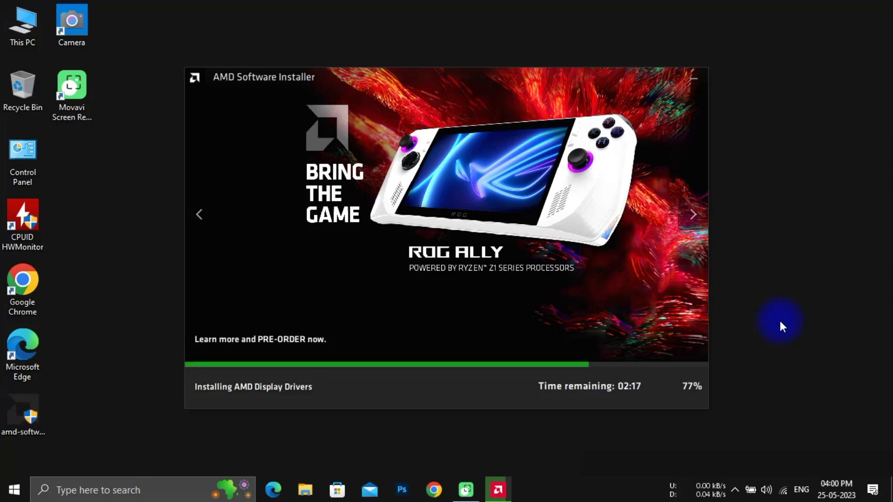
{"action": "right_click", "coordinate": [819, 152]}
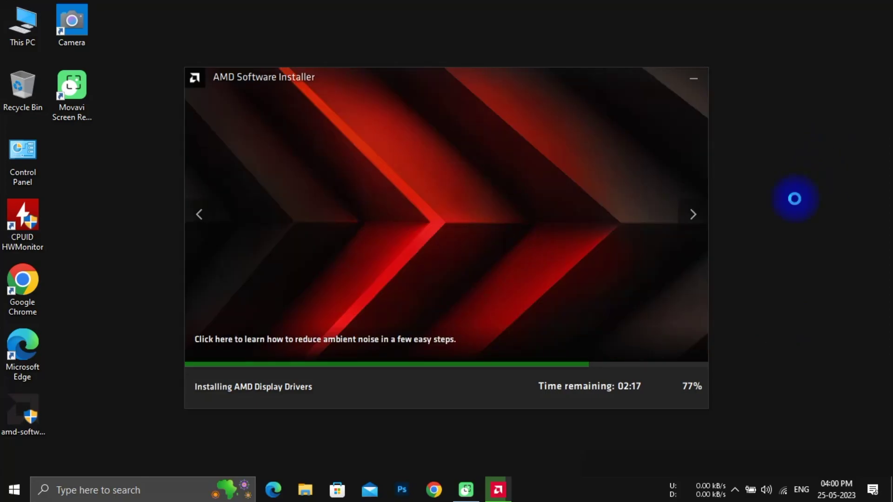
{"action": "left_click", "coordinate": [794, 198]}
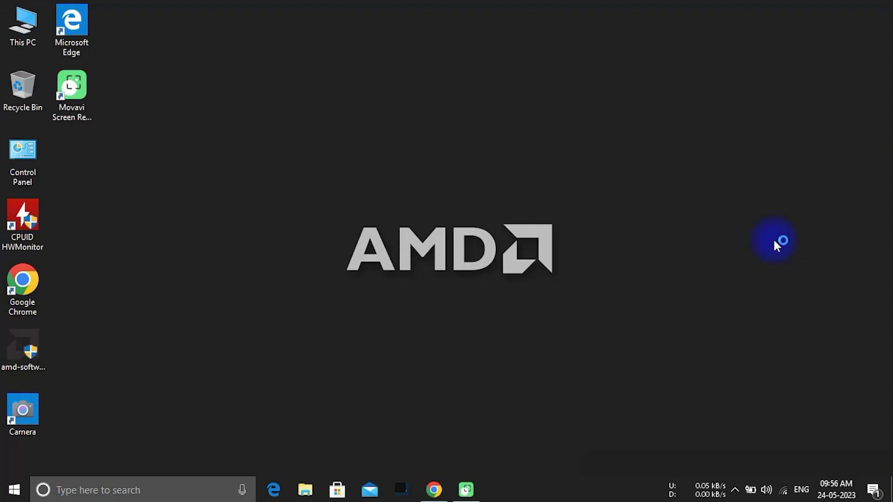